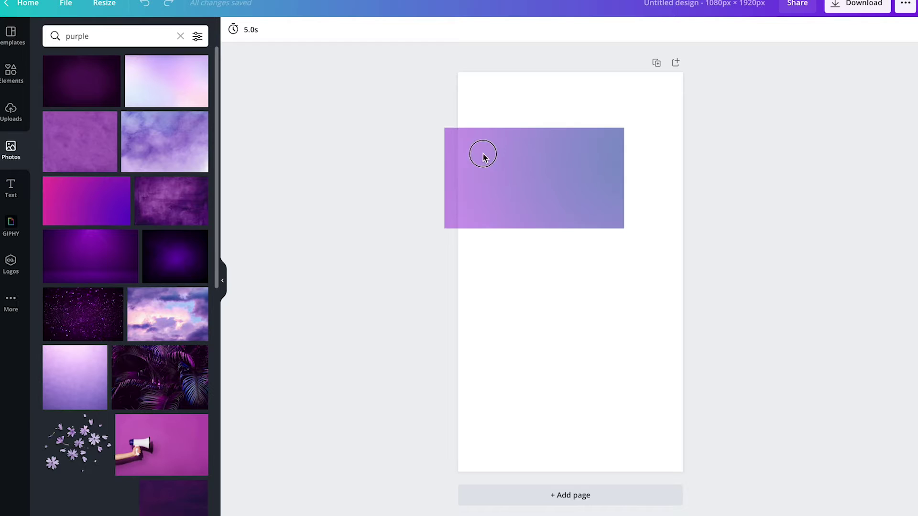
Fill the whole page with the purple-to-blue gradient photo and set its brightness to 2
mouse_move(483, 153)
mouse_down()
mouse_move(532, 214)
mouse_move(463, 154)
mouse_move(482, 150)
mouse_move(468, 152)
mouse_up()
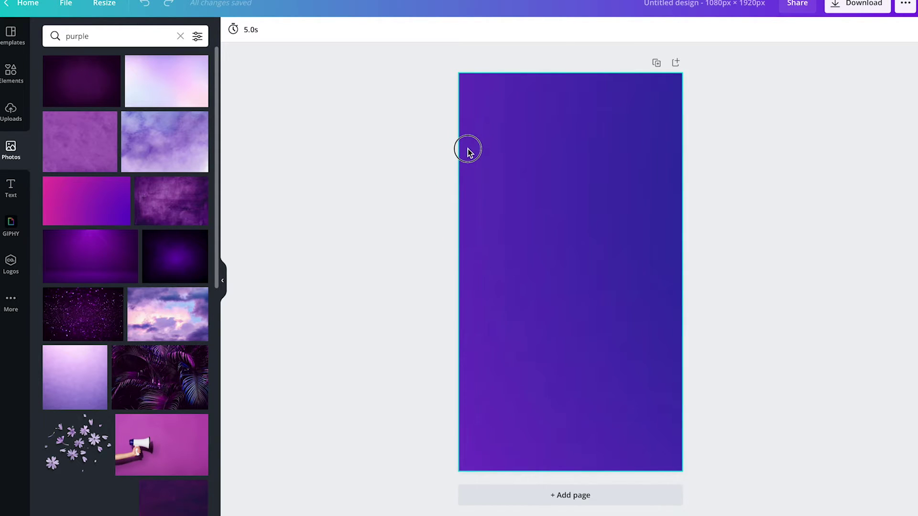
click(594, 175)
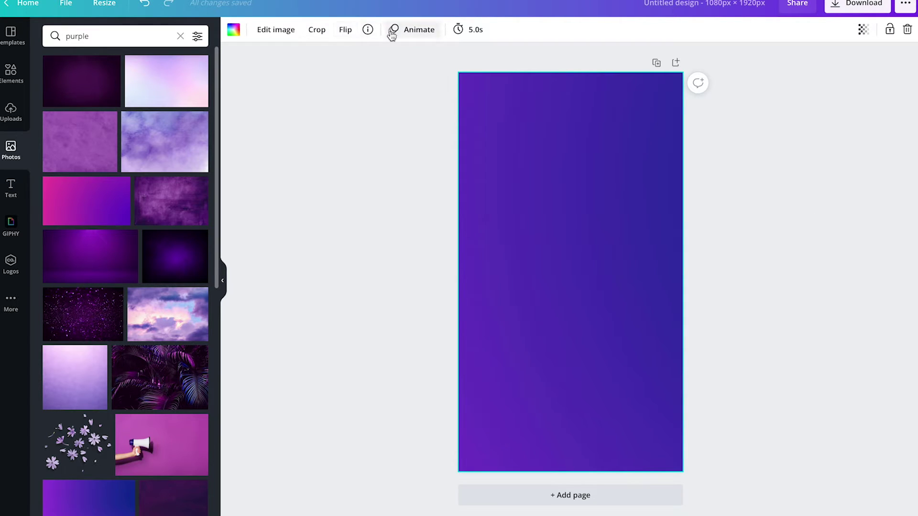
click(292, 32)
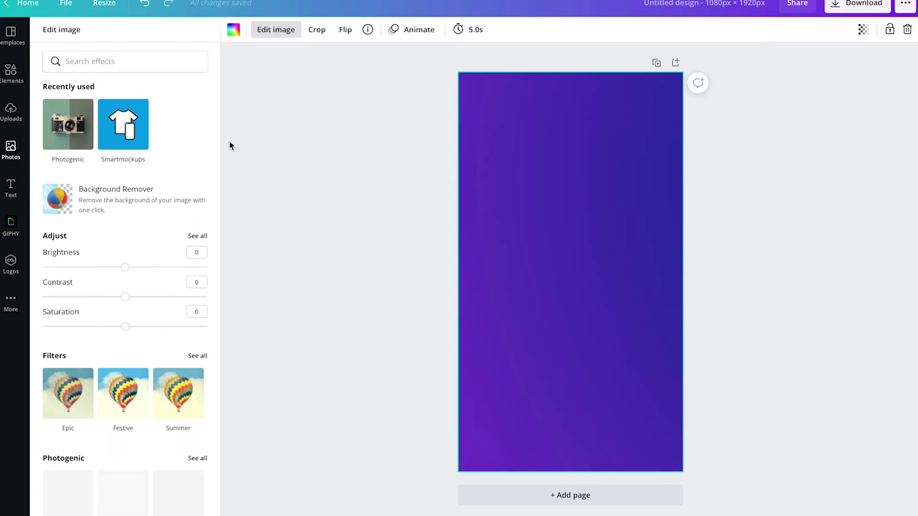
drag(95, 271, 122, 301)
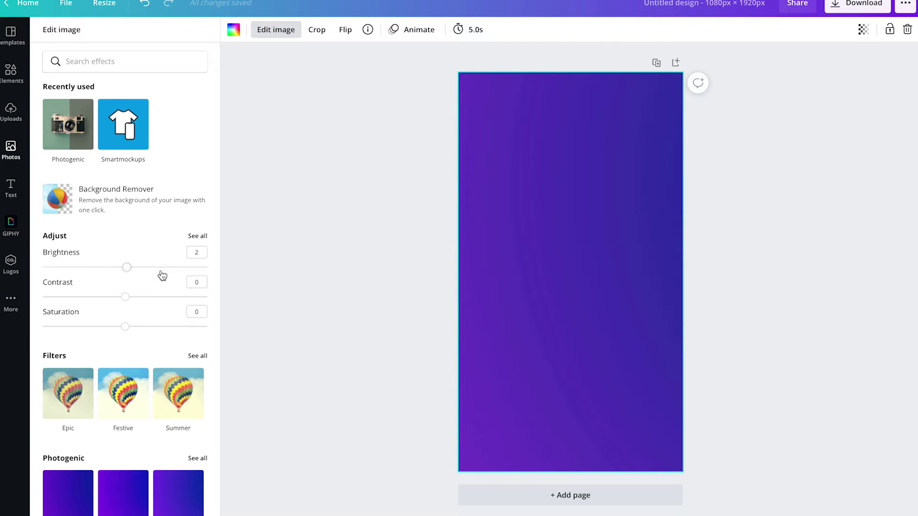
scroll(162, 276, down, 3)
click(196, 270)
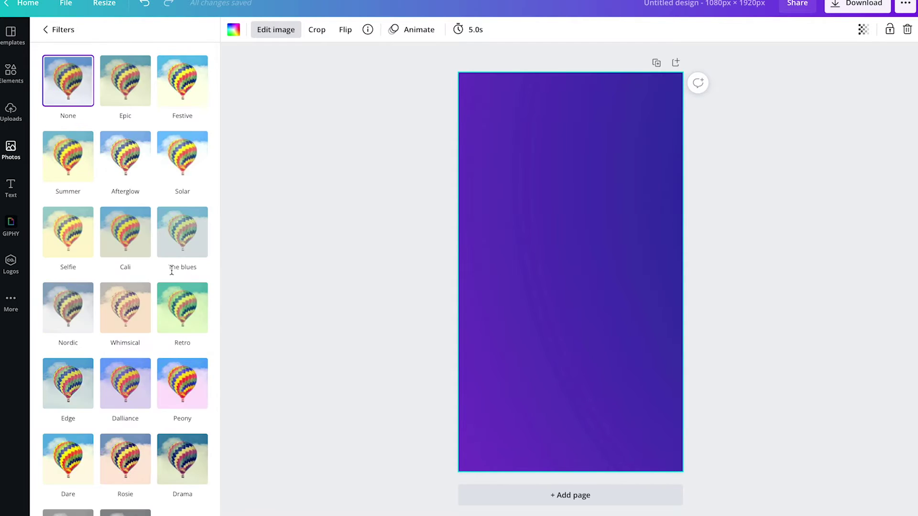
click(46, 30)
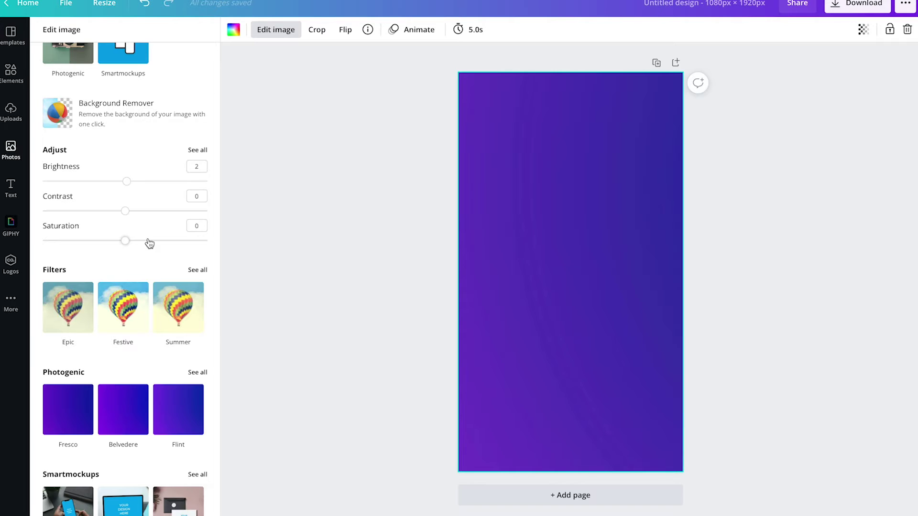
scroll(149, 244, down, 5)
Adjust the background photo with vignette 62, brightness -8 and saturation 9, and raise its shadows
scroll(145, 244, up, 8)
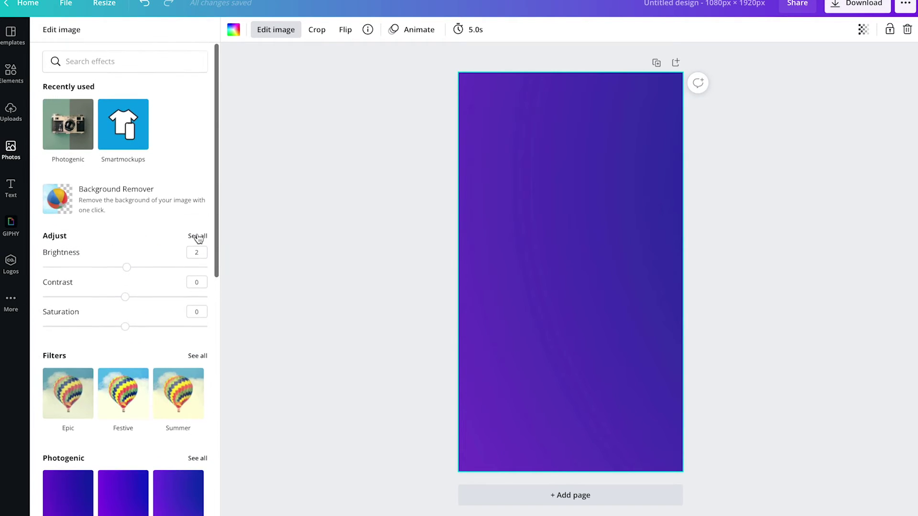
click(197, 237)
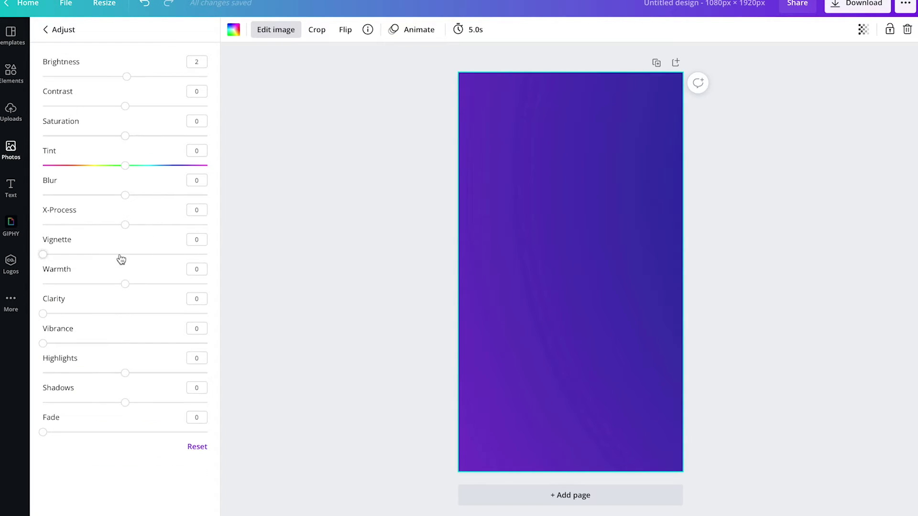
drag(66, 260, 137, 261)
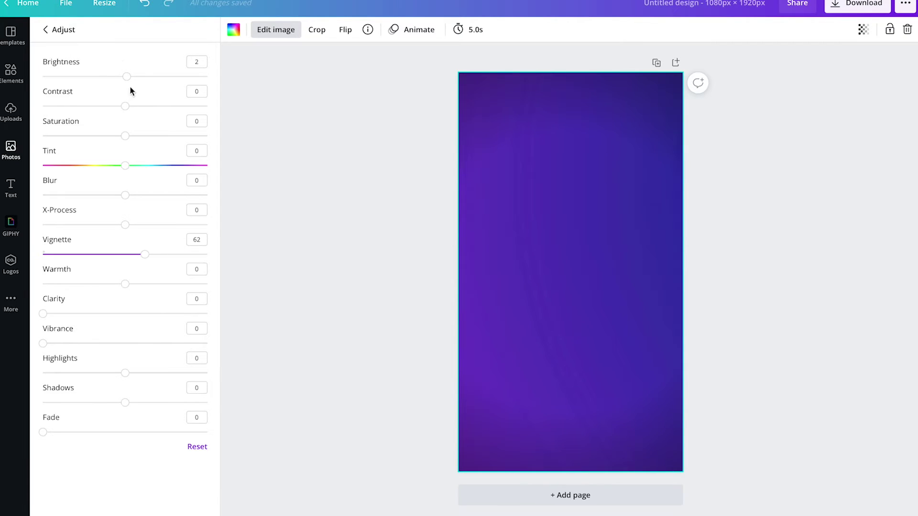
drag(120, 80, 118, 78)
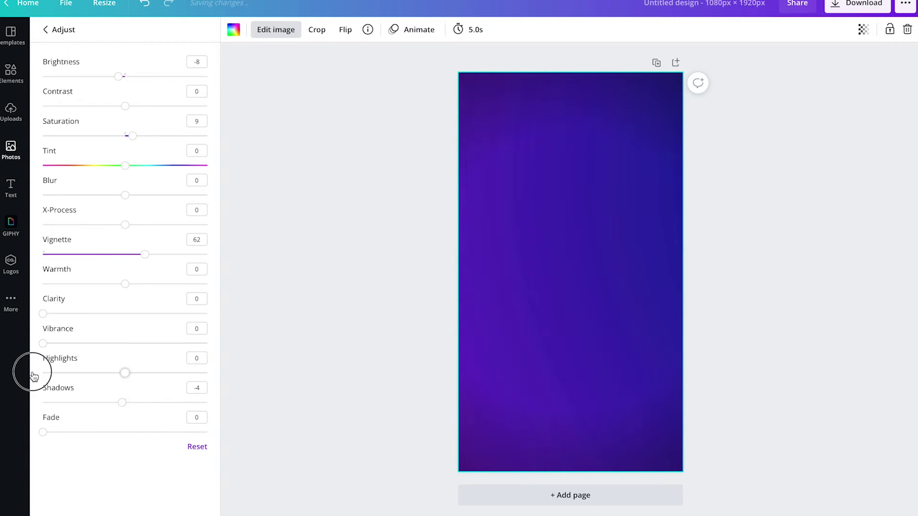
click(204, 405)
double_click(212, 406)
click(209, 409)
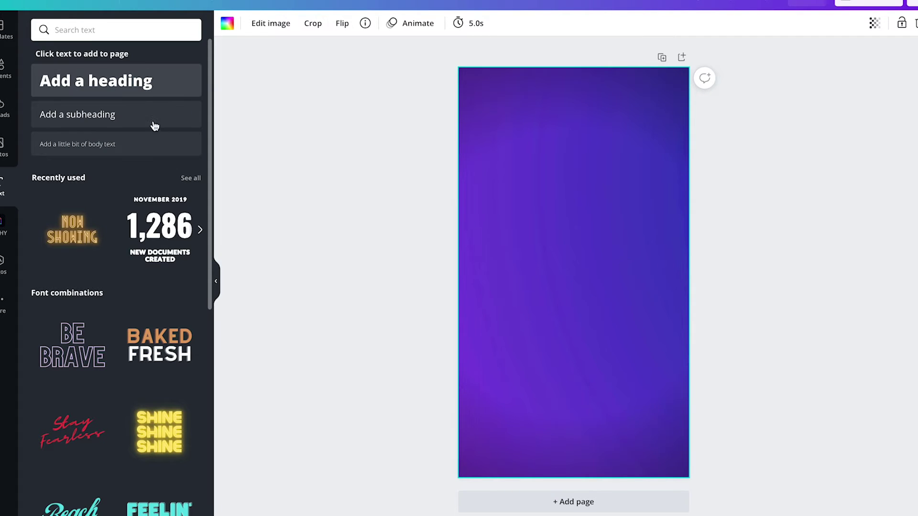
Add a heading reading "GET" in the page's upper-left area and enlarge it to font size 156
click(598, 283)
drag(635, 294, 530, 246)
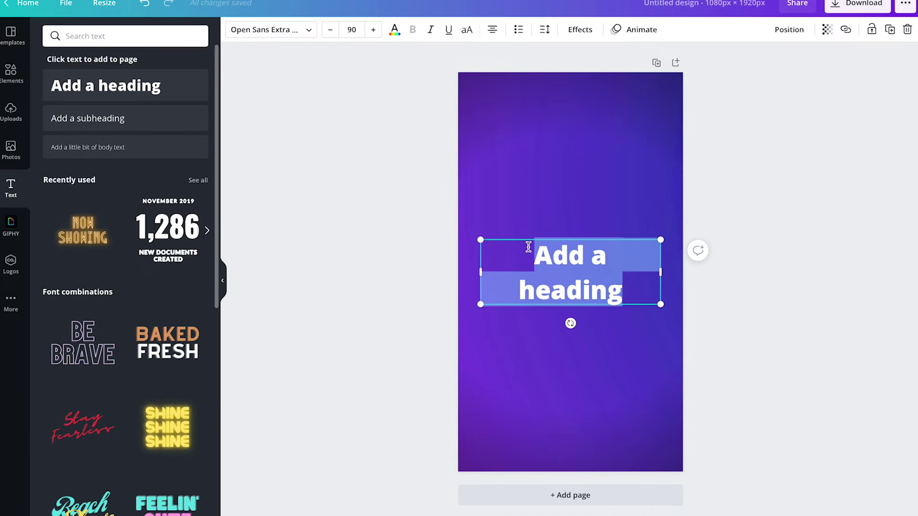
text(GET)
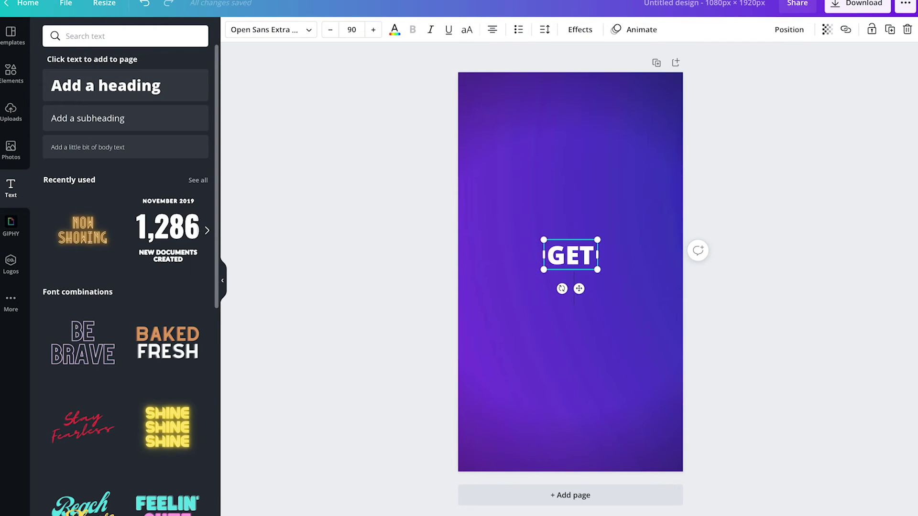
click(541, 205)
drag(568, 257, 520, 150)
drag(550, 163, 572, 185)
drag(537, 160, 572, 156)
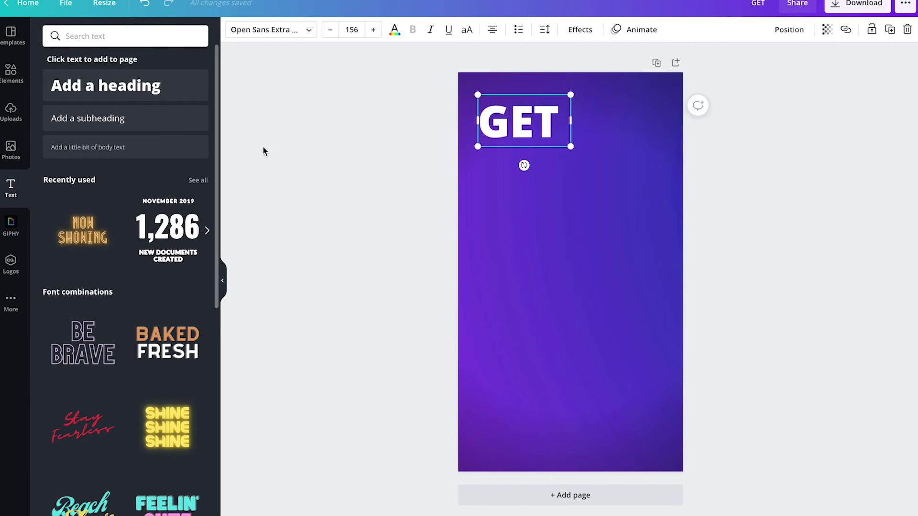
Add a second heading reading "MORE", enlarge it and place it directly beneath "GET"
click(135, 94)
text(MORE)
key(BackSpace)
text(E)
drag(571, 176, 627, 216)
drag(581, 162, 584, 160)
Add a third heading reading "VIEWS", enlarge it and place it beneath "MORE"
click(110, 86)
text(VIEWS)
click(578, 308)
click(617, 213)
drag(636, 223, 578, 221)
drag(677, 243, 749, 262)
Enlarge the "GET" heading and shift "MORE" and "VIEWS" to line up beneath it near the page's left edge
drag(571, 169, 589, 156)
click(541, 129)
drag(561, 176, 545, 180)
drag(564, 239, 541, 246)
click(666, 149)
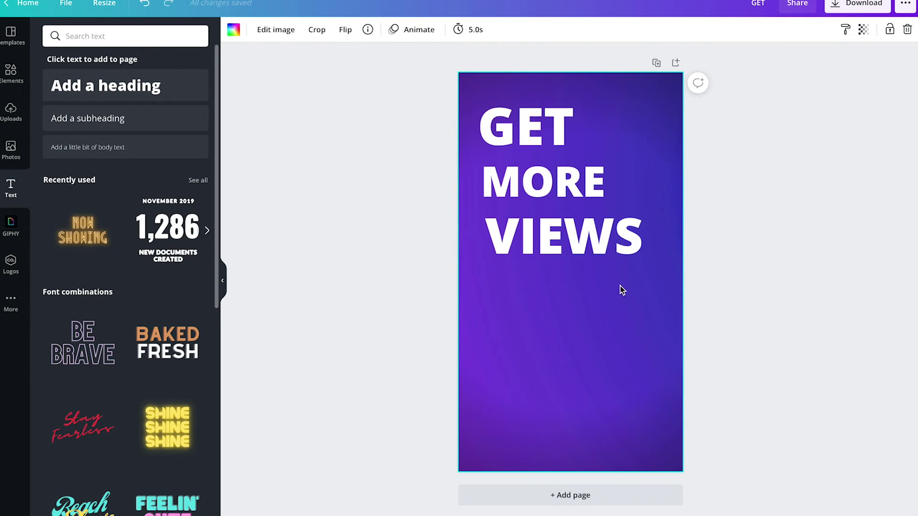
Add the uploaded cut-out photo of the man in the pink shirt below "VIEWS" and enlarge it
click(10, 111)
scroll(186, 222, down, 10)
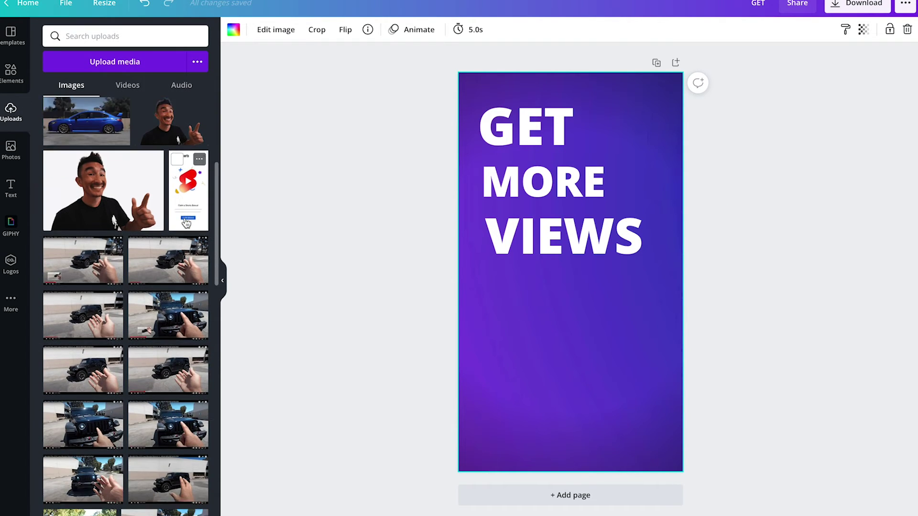
scroll(181, 191, down, 10)
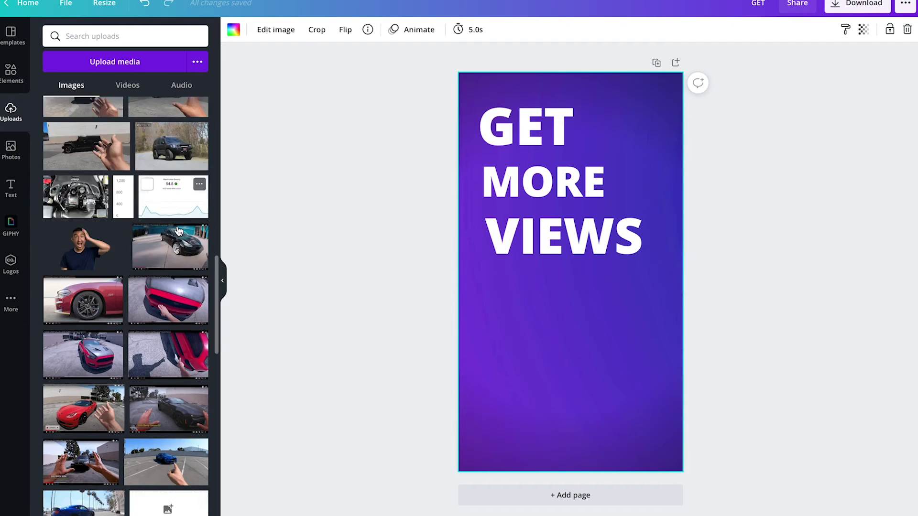
scroll(179, 227, down, 8)
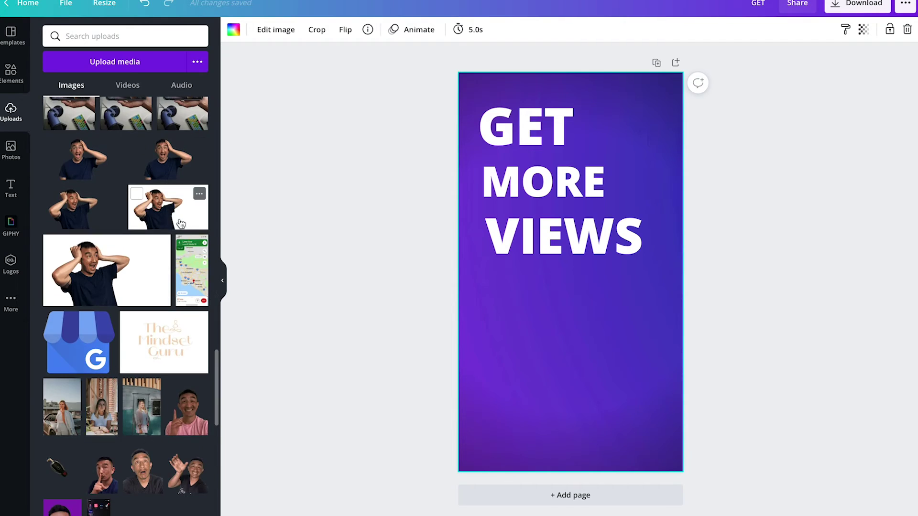
scroll(157, 212, down, 1)
click(186, 380)
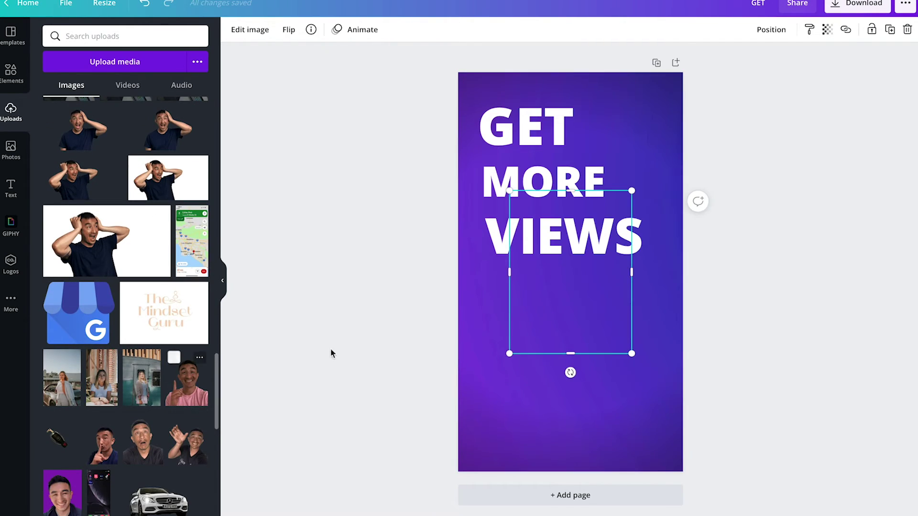
drag(565, 308, 589, 370)
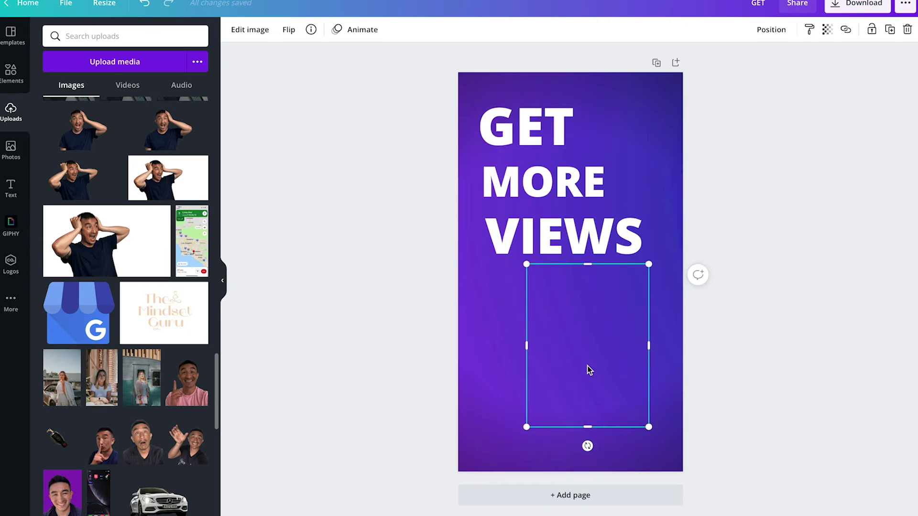
drag(651, 431, 664, 448)
Try to change the layer order of the blank photo below the headings
click(771, 30)
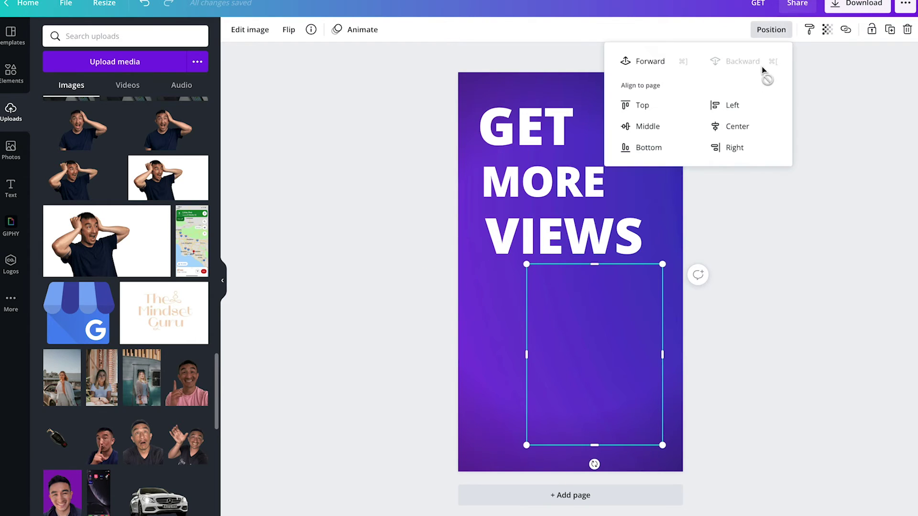
click(502, 316)
click(575, 316)
click(773, 34)
click(732, 69)
click(509, 312)
click(610, 313)
click(611, 313)
Try to place the pink-shirt photo on the page again and send it backward
drag(187, 378, 571, 332)
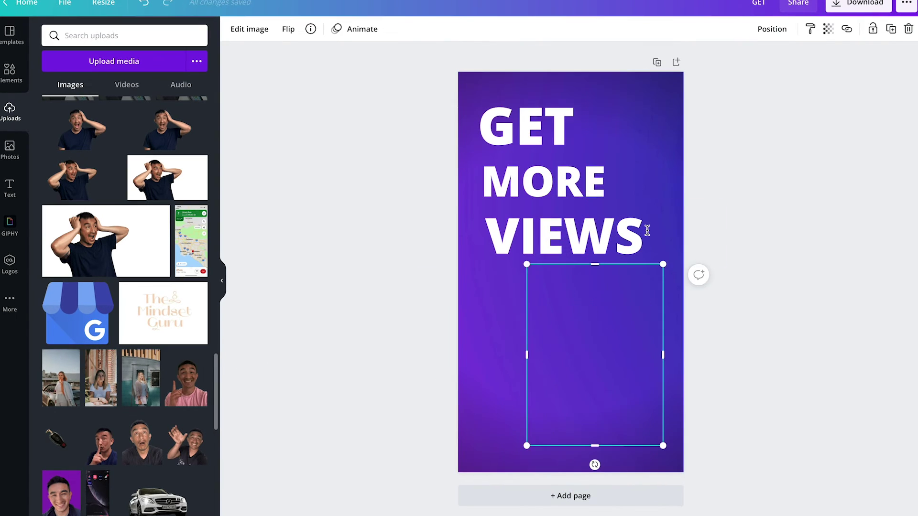
click(773, 33)
click(738, 62)
click(499, 306)
click(614, 318)
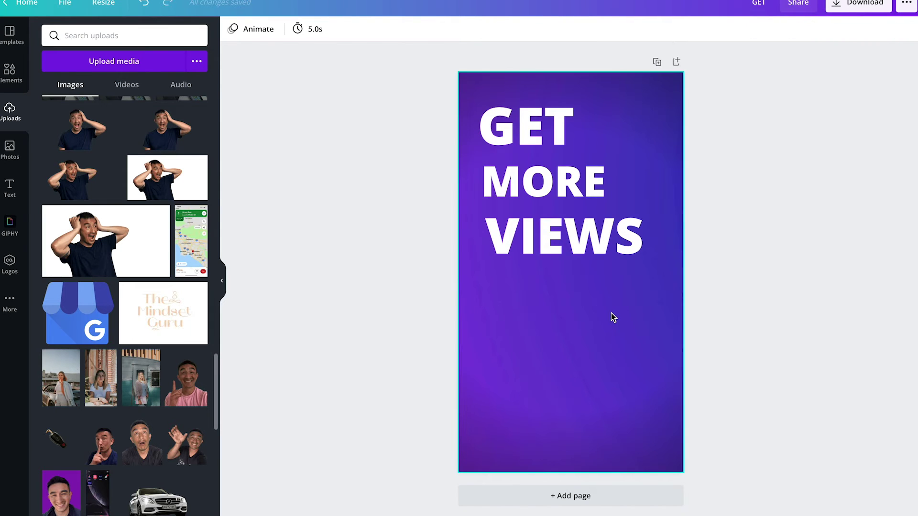
Insert the pink-shirt cut-out photo again and enlarge it in the page's lower-right corner, slightly past the page edges
drag(186, 378, 602, 310)
drag(556, 287, 518, 274)
drag(675, 448, 699, 476)
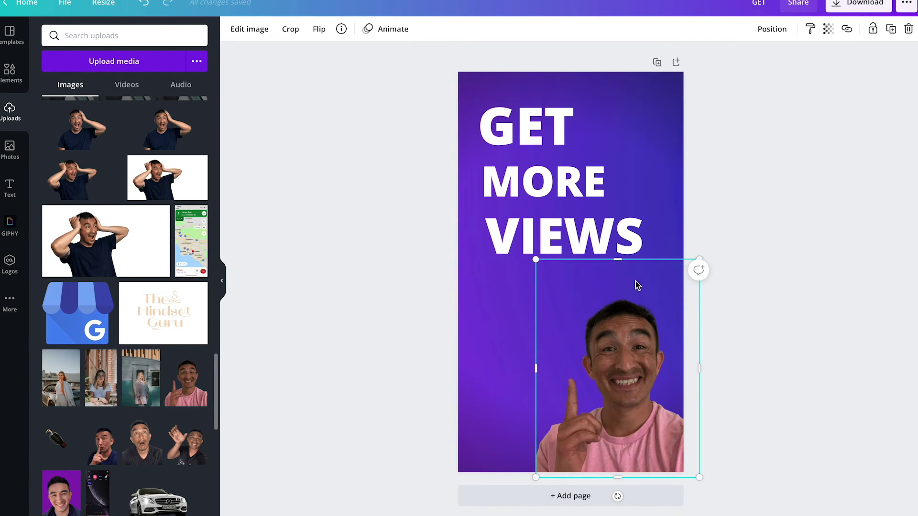
drag(636, 280, 633, 280)
drag(576, 287, 592, 286)
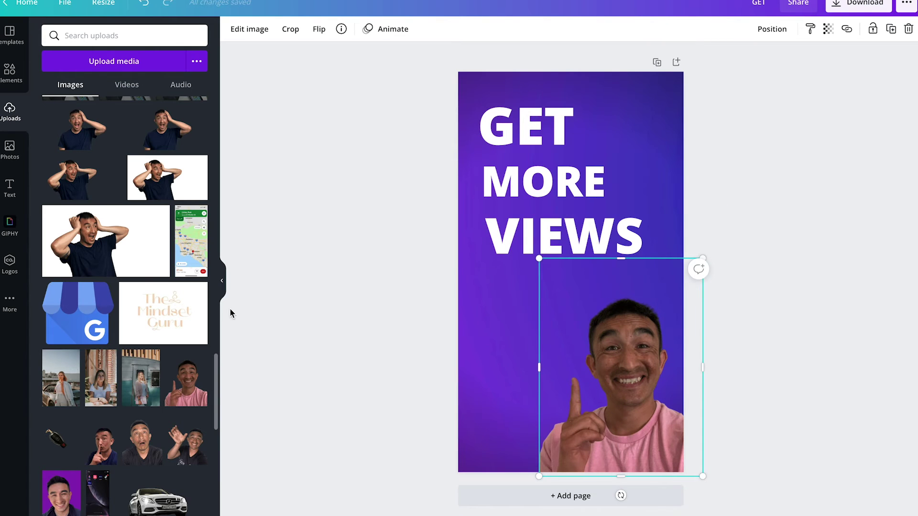
scroll(198, 296, down, 2)
click(734, 231)
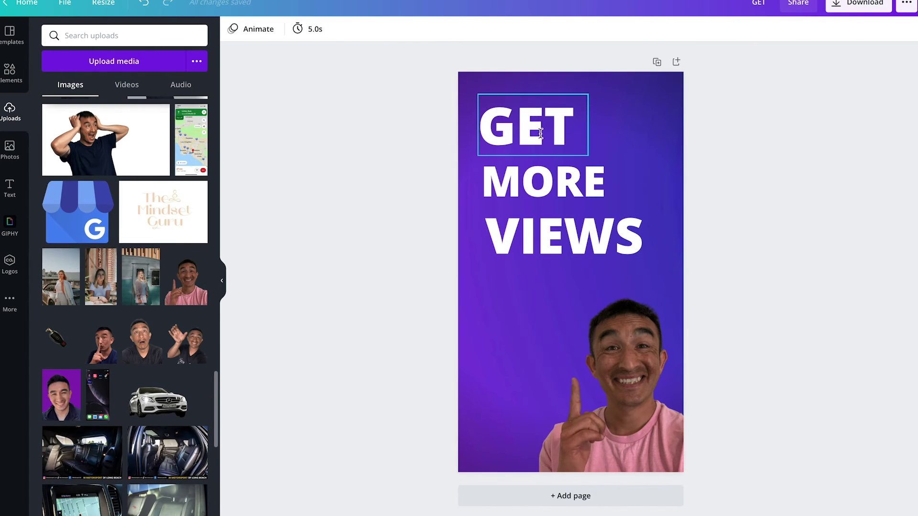
Enlarge the "GET" heading to size 199 and "VIEWS" to size 194, and make "MORE" slightly larger
click(564, 144)
drag(588, 155, 598, 160)
click(570, 190)
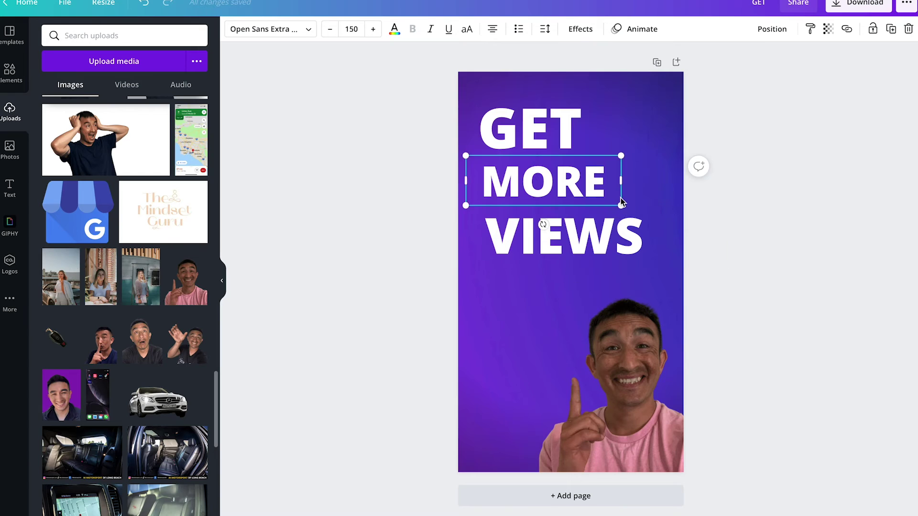
drag(620, 205, 630, 206)
click(636, 235)
drag(723, 264, 759, 272)
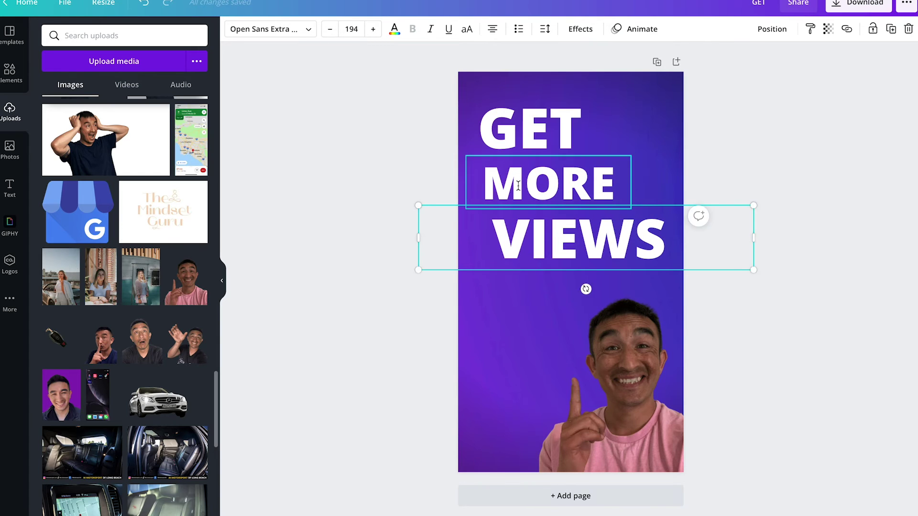
Enlarge "MORE" further and line up the three headings along a common left edge
drag(532, 185, 529, 184)
drag(530, 133, 521, 133)
drag(558, 189, 567, 195)
drag(639, 214, 673, 226)
drag(603, 195, 604, 190)
click(553, 127)
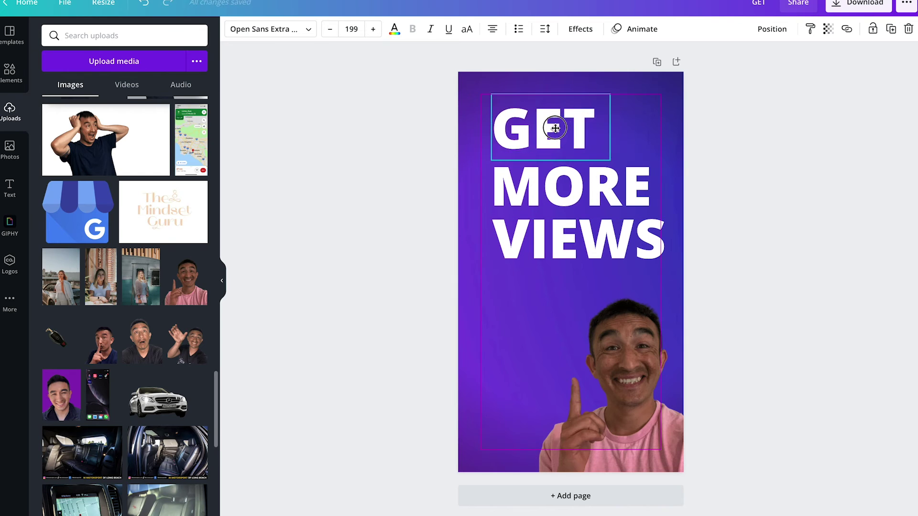
Add the white rising zigzag arrow from the trending elements beside the man's head, enlarge it and tilt it slightly upward
scroll(190, 222, down, 10)
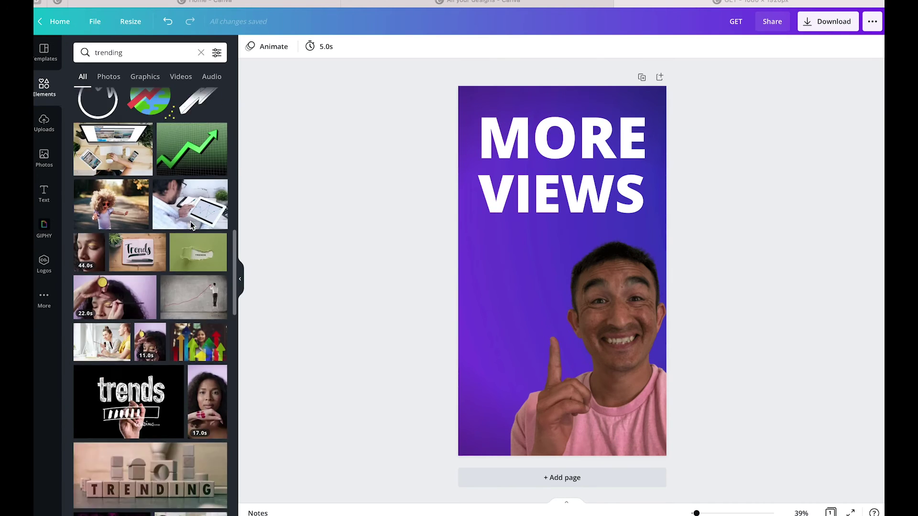
scroll(190, 221, down, 15)
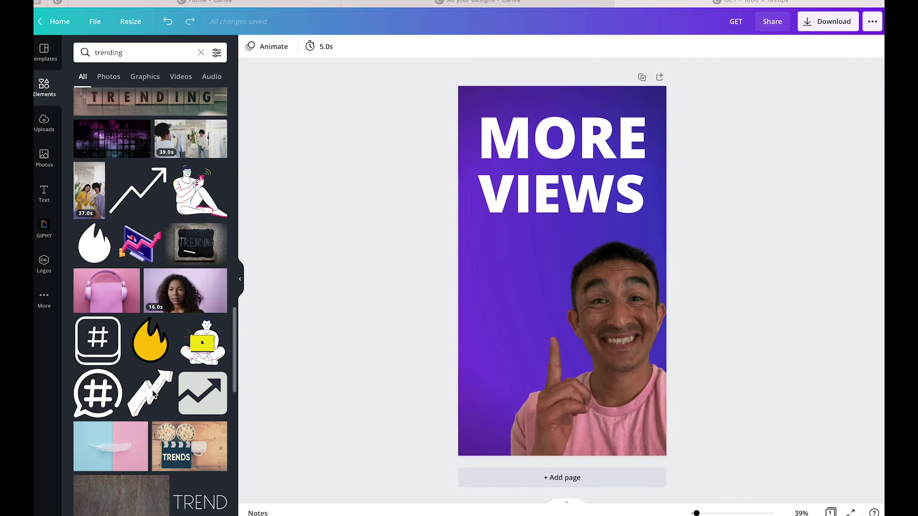
scroll(139, 395, up, 20)
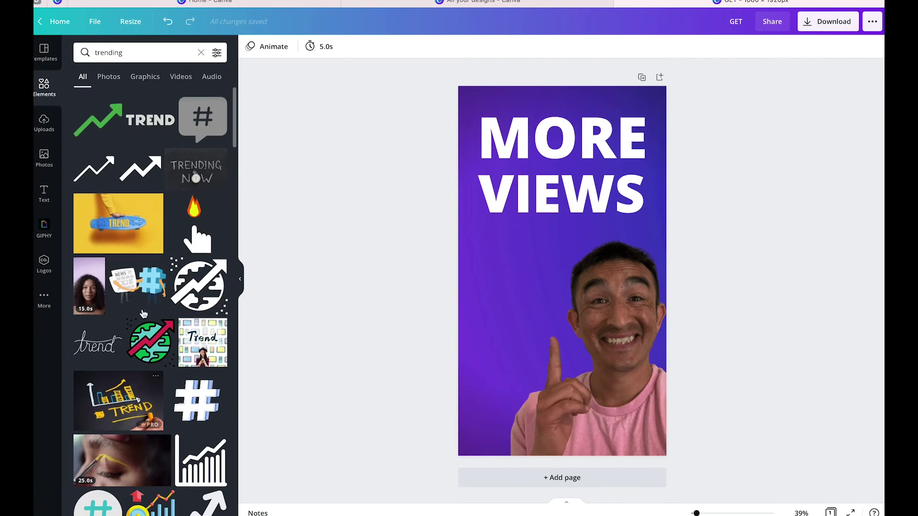
click(140, 168)
drag(554, 273, 503, 277)
drag(552, 301, 569, 311)
drag(519, 328, 529, 328)
Recolor the rising arrow with the bright light green from the default colors
click(250, 47)
click(111, 405)
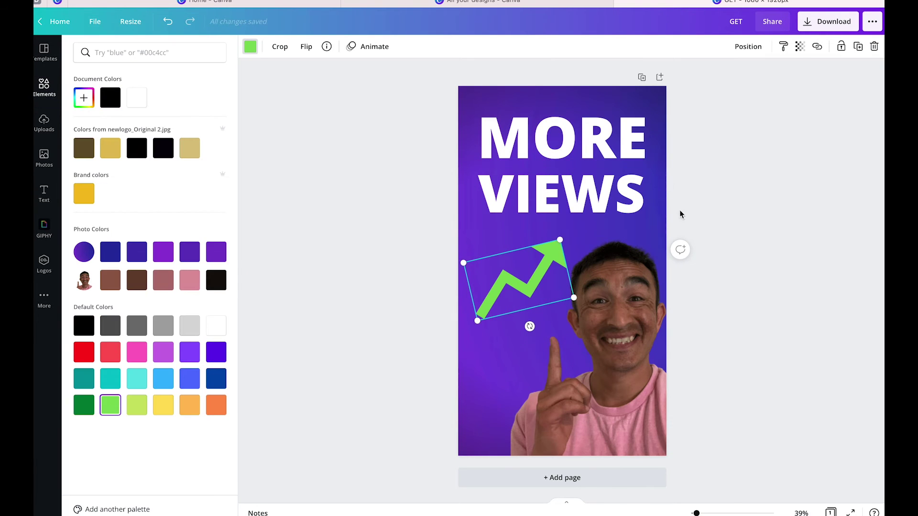
click(631, 231)
Enlarge the "MORE" and "VIEWS" headings to nearly the page width and recenter them horizontally
click(630, 144)
drag(669, 171, 677, 174)
drag(626, 146, 617, 144)
drag(666, 171, 682, 176)
drag(609, 142, 602, 145)
click(599, 203)
drag(730, 223, 748, 226)
drag(624, 203, 619, 199)
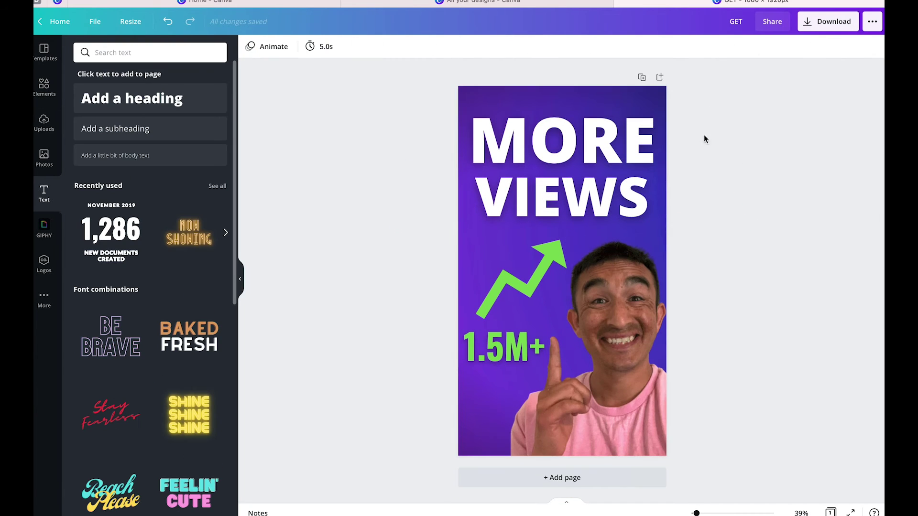
Download the finished design as a PNG at size 1, without transparency or compression
click(828, 21)
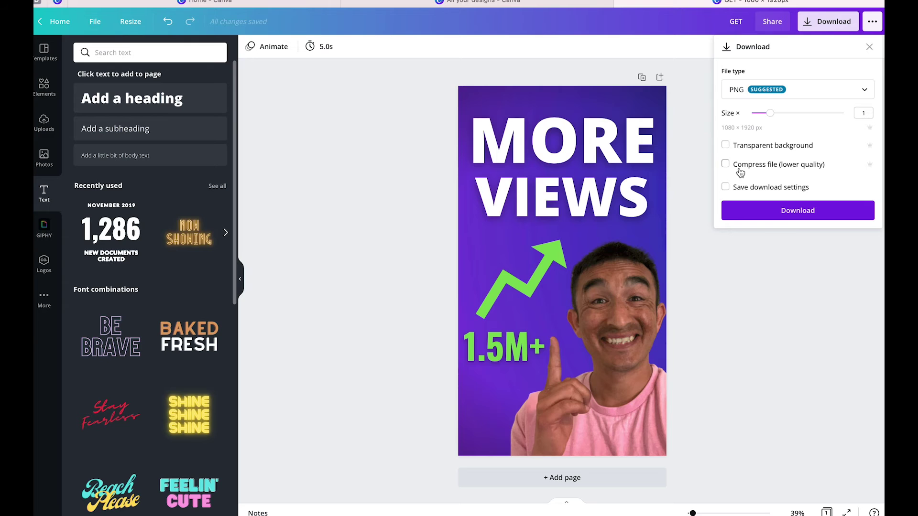
click(808, 215)
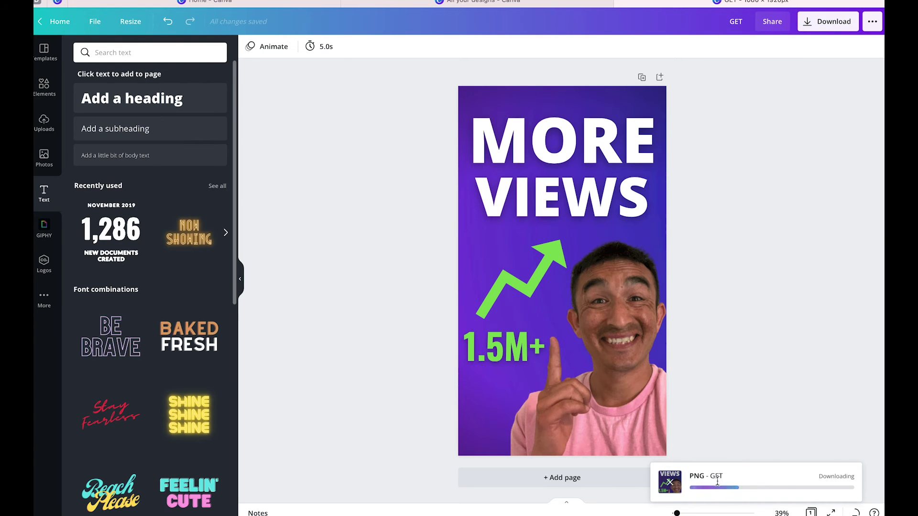